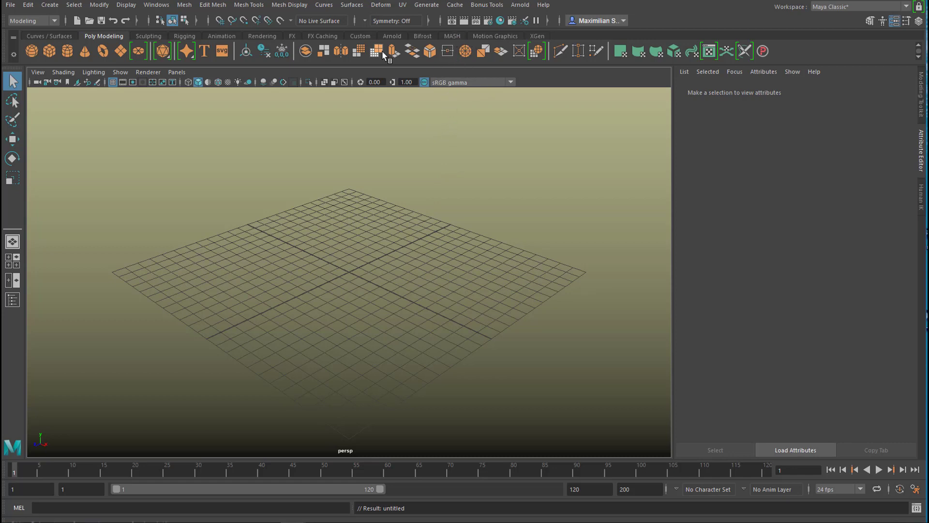
Create a polygon plane at the grid origin from the Poly Modeling shelf.
{"action": "left_click", "coordinate": [59, 37]}
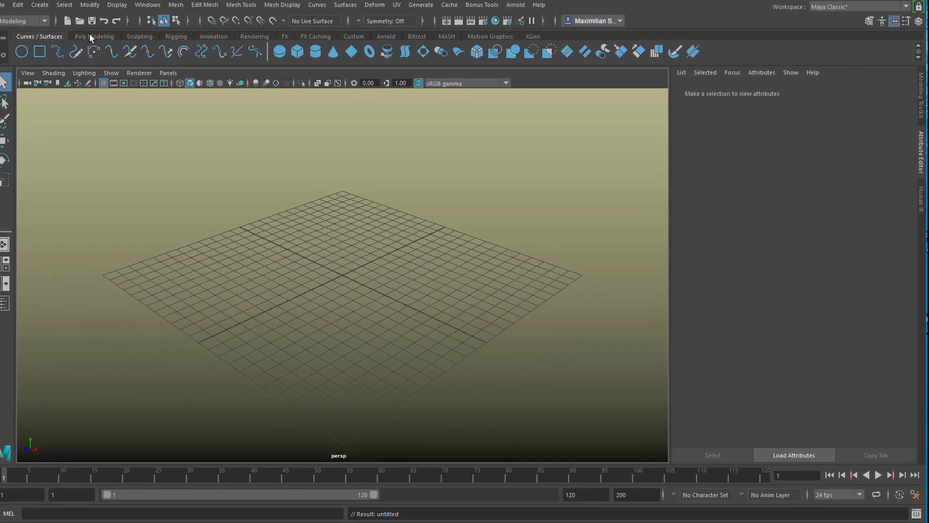
{"action": "left_click", "coordinate": [90, 36]}
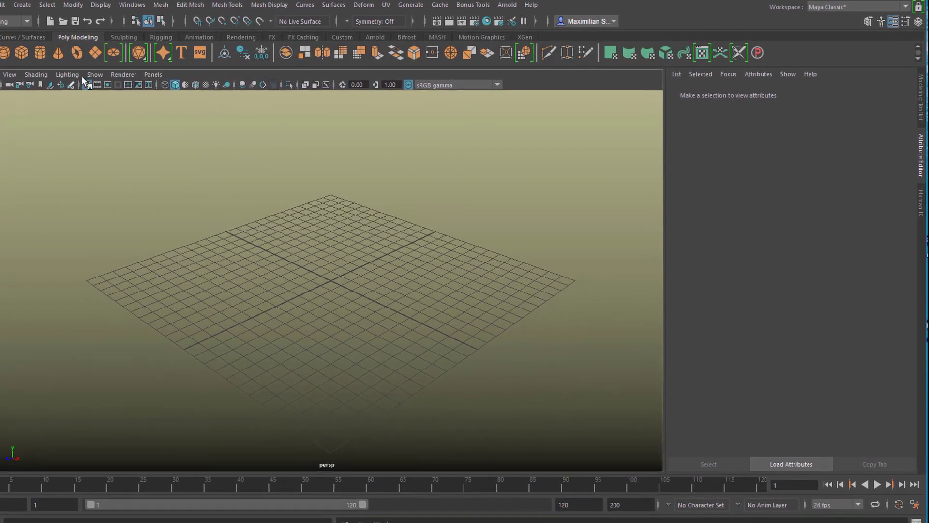
{"action": "left_click", "coordinate": [73, 56]}
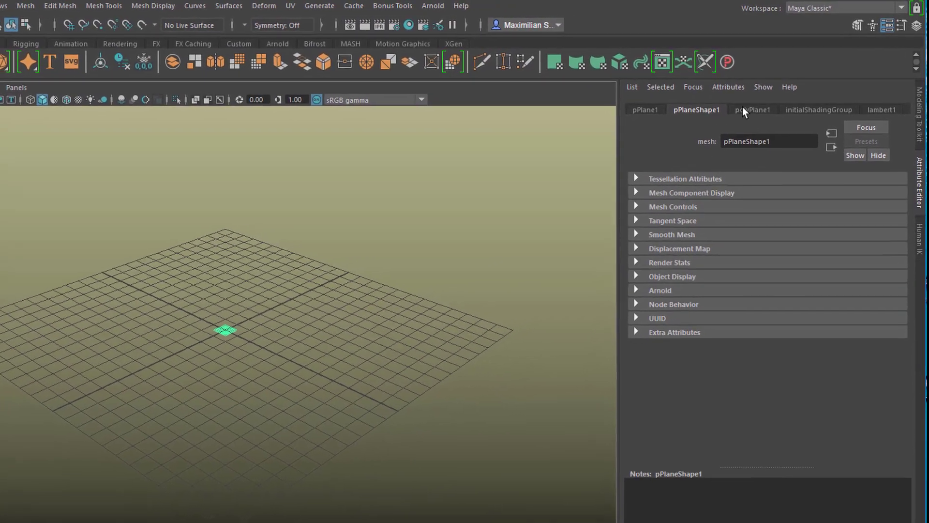
Set polyPlane1's Subdivisions Width and Height to 1.
{"action": "left_click", "coordinate": [761, 104]}
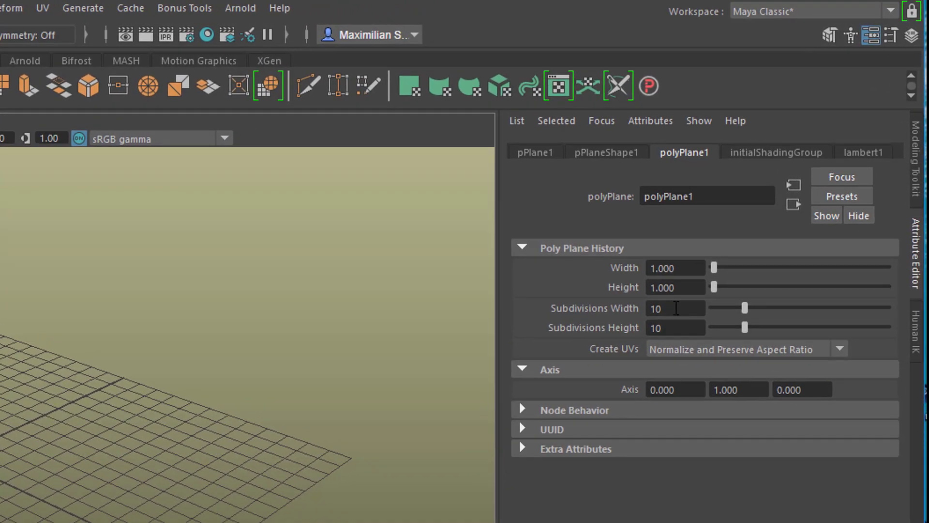
{"action": "left_click", "coordinate": [699, 296]}
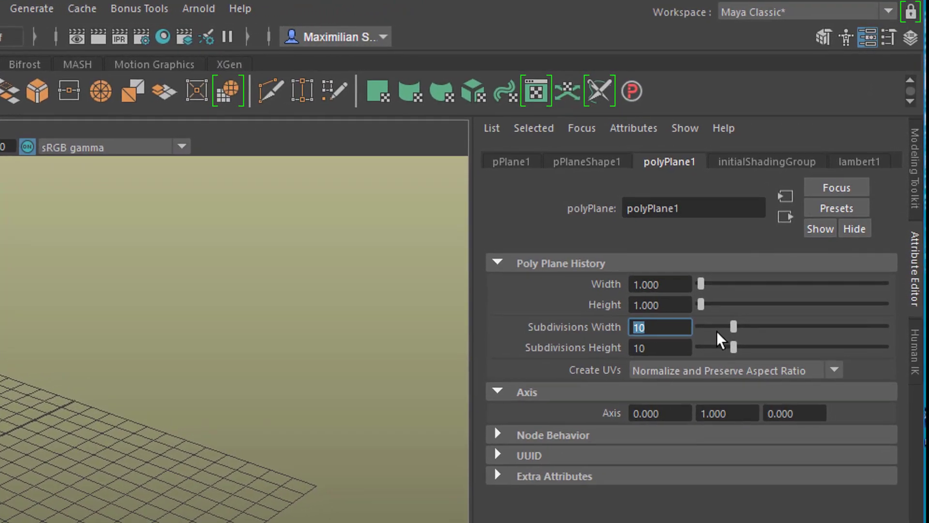
{"action": "type", "text": "1"}
{"action": "key", "text": "Tab"}
{"action": "type", "text": "1"}
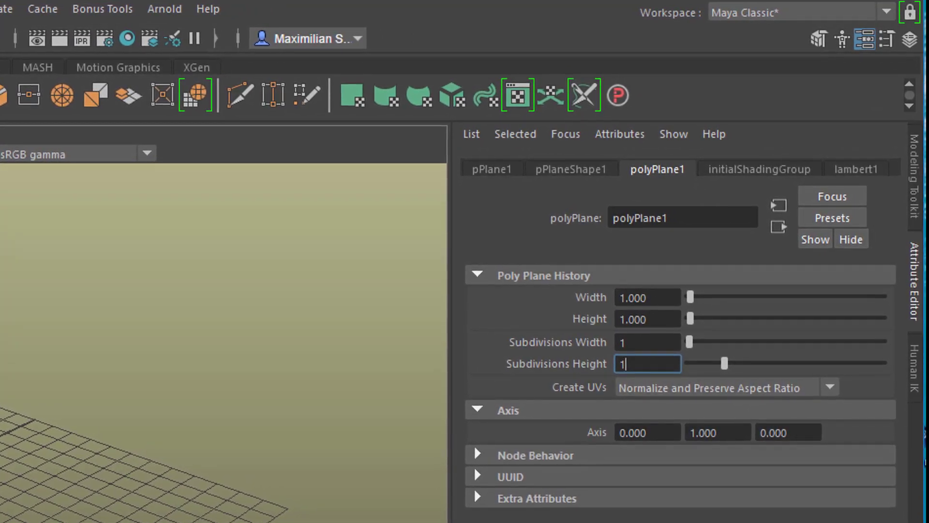
{"action": "key", "text": "Return"}
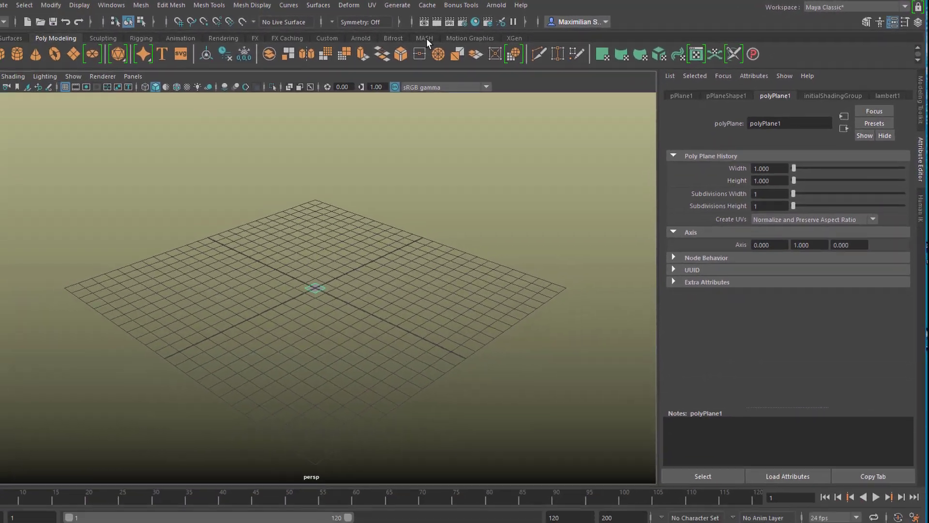
Create MASH1 with 10 plane copies, then set pPlane1's lambert1 colour to red.
{"action": "left_click", "coordinate": [387, 41]}
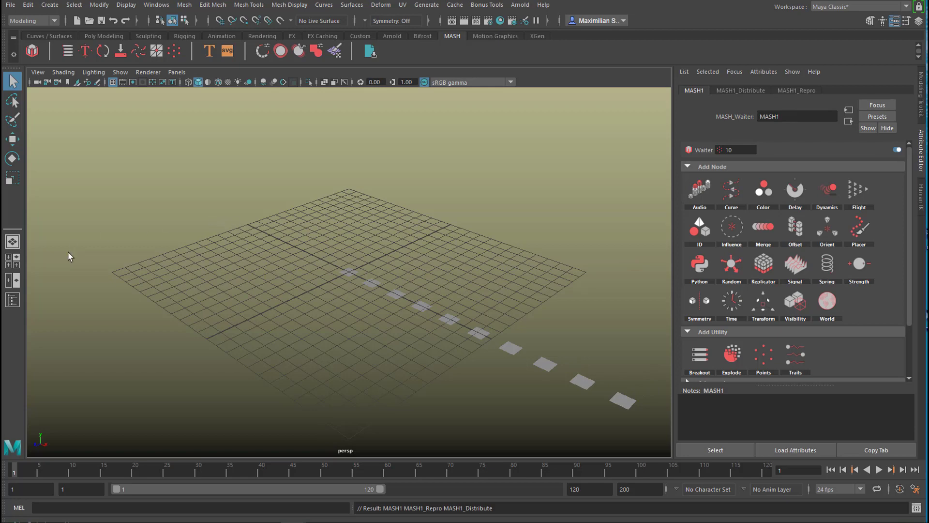
{"action": "left_click", "coordinate": [13, 301]}
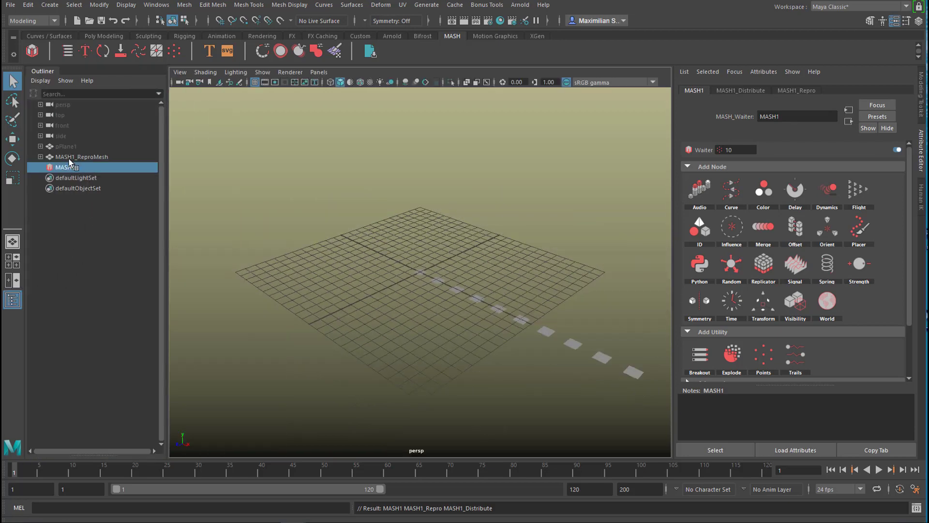
{"action": "left_click", "coordinate": [69, 144]}
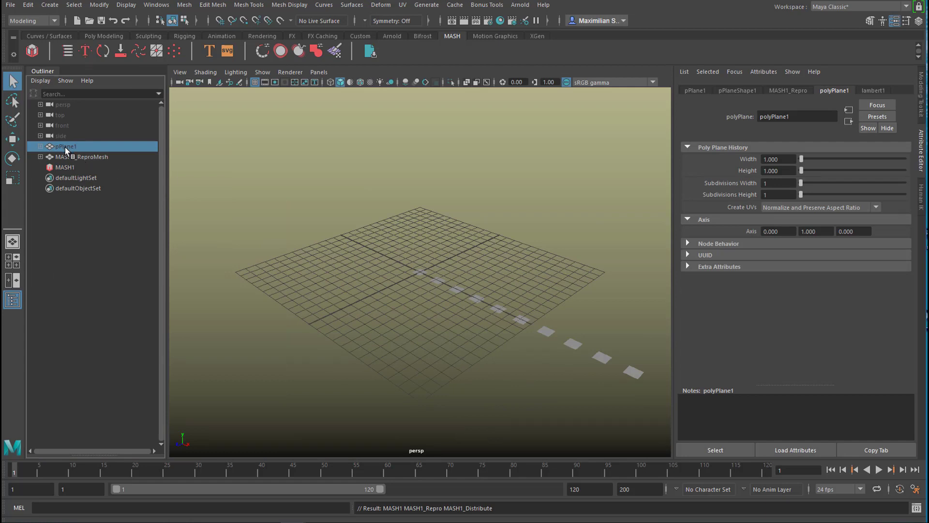
{"action": "left_click", "coordinate": [875, 91]}
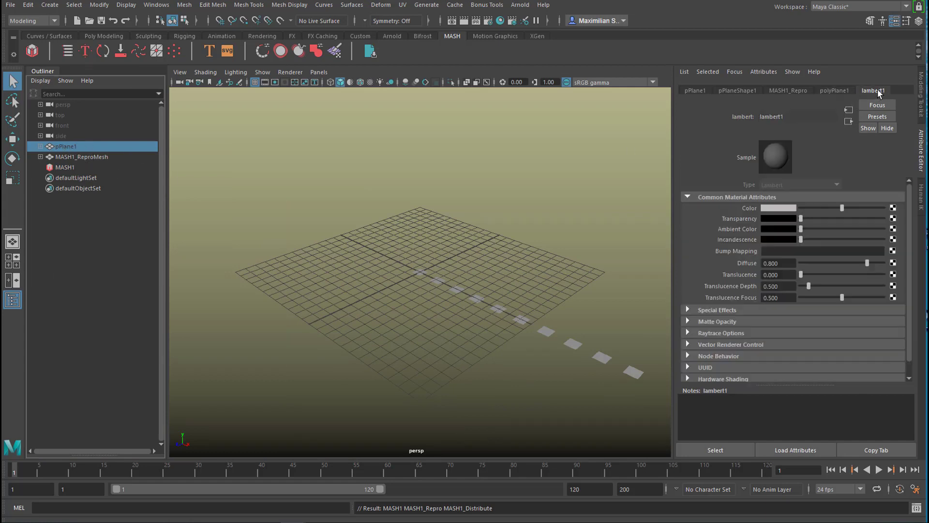
{"action": "left_click", "coordinate": [782, 212]}
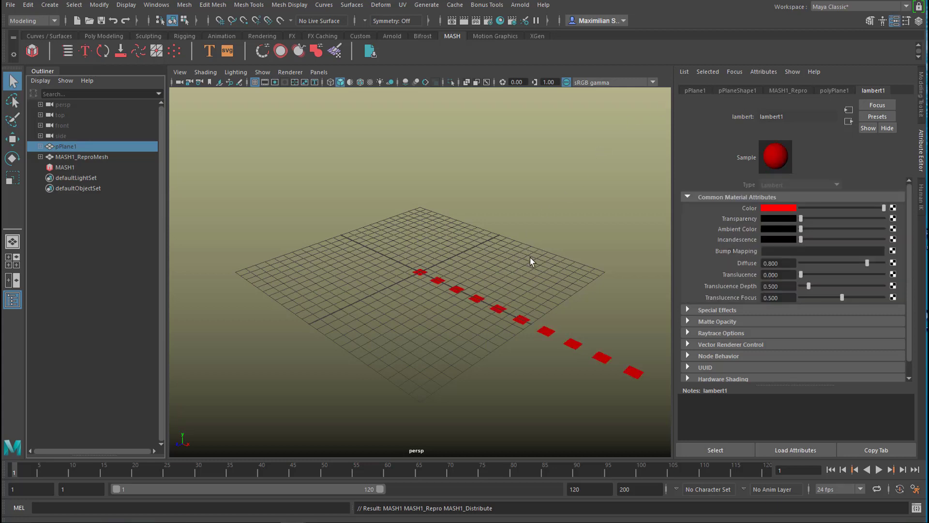
Add a Flight node to MASH1 and dolly out to view the flight area.
{"action": "left_click", "coordinate": [68, 167]}
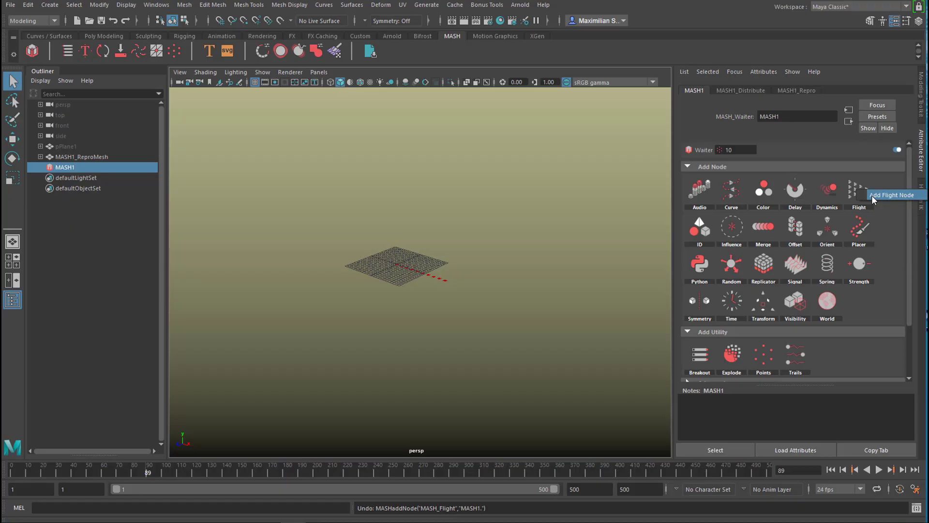
{"action": "left_click", "coordinate": [572, 198]}
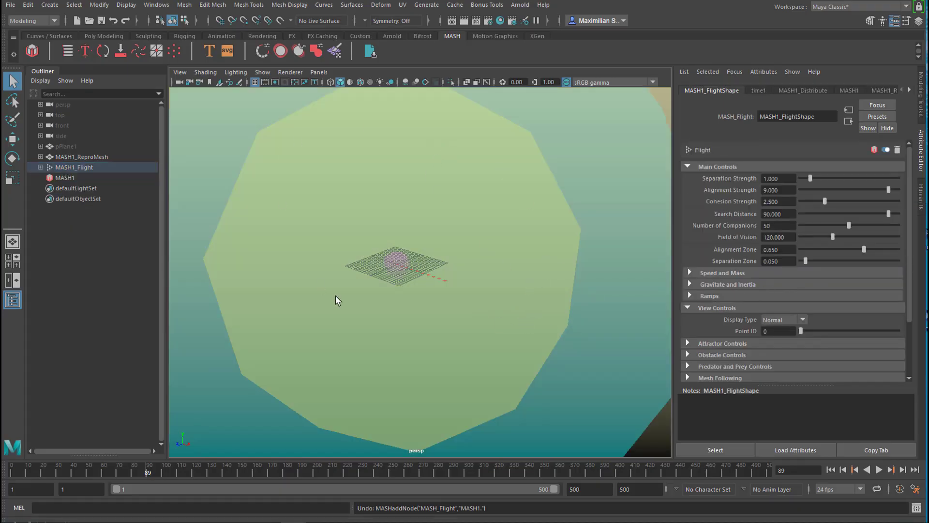
{"action": "right_click_drag", "start_coordinate": [525, 372], "coordinate": [394, 439], "text": "alt"}
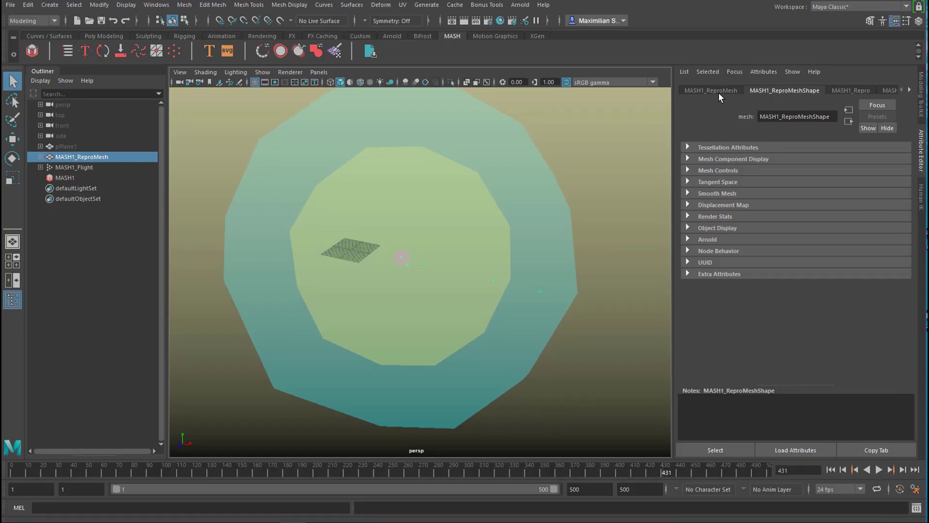
Set MASH1_Distribute's Number of Points to 100 and rewind to the start frame.
{"action": "left_click", "coordinate": [75, 178]}
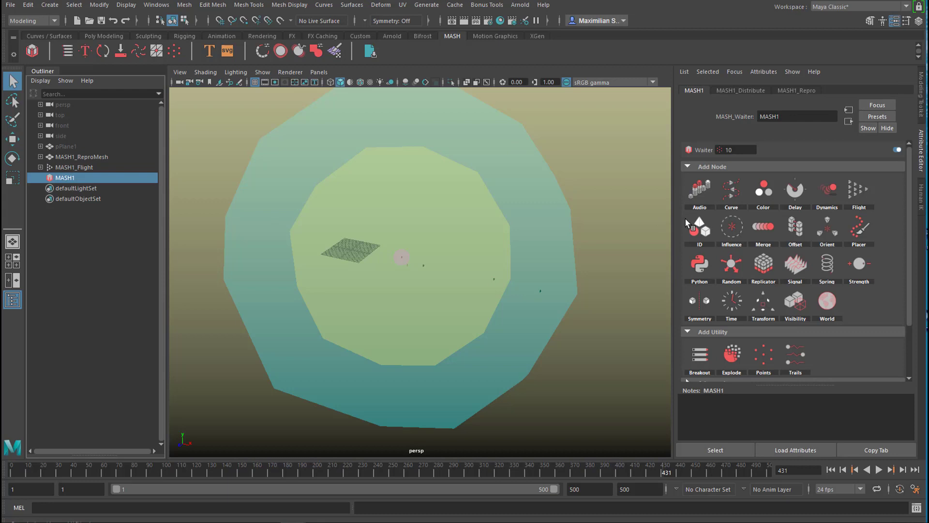
{"action": "left_click", "coordinate": [761, 92]}
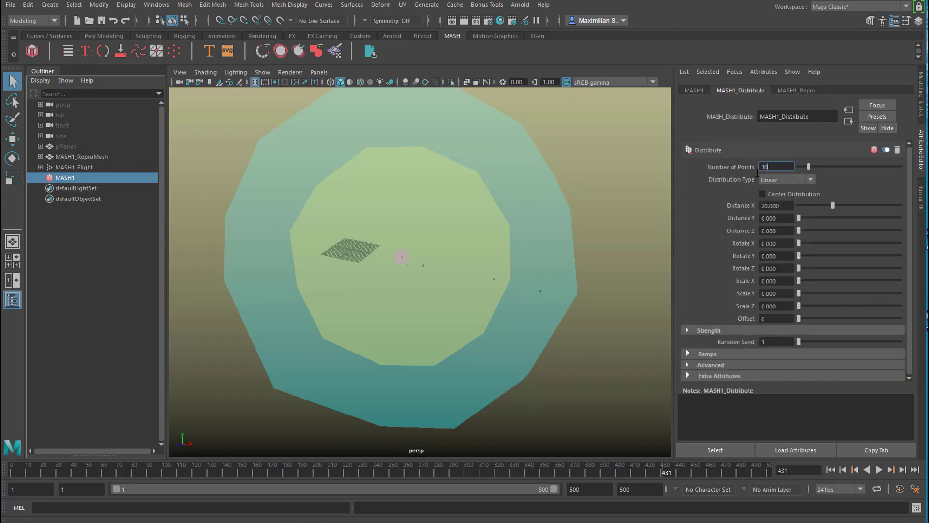
{"action": "key", "text": "Return"}
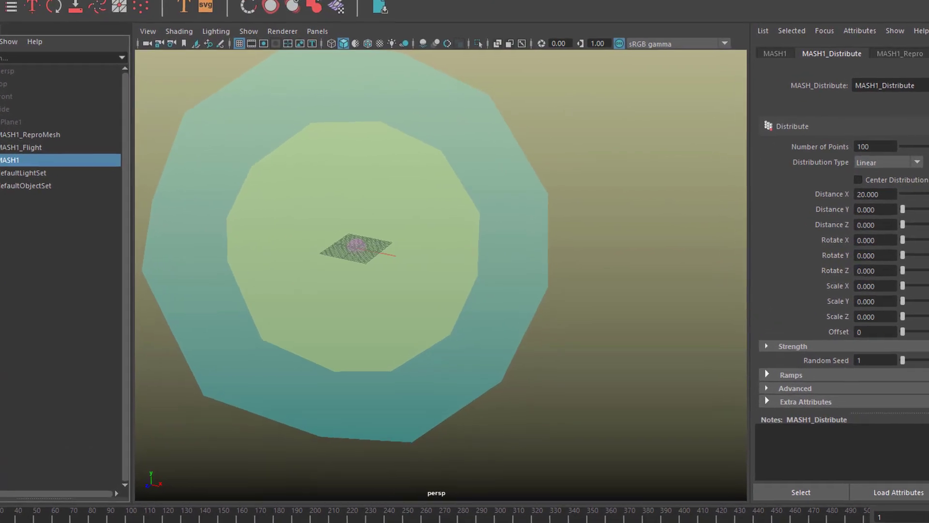
{"action": "left_click", "coordinate": [881, 491]}
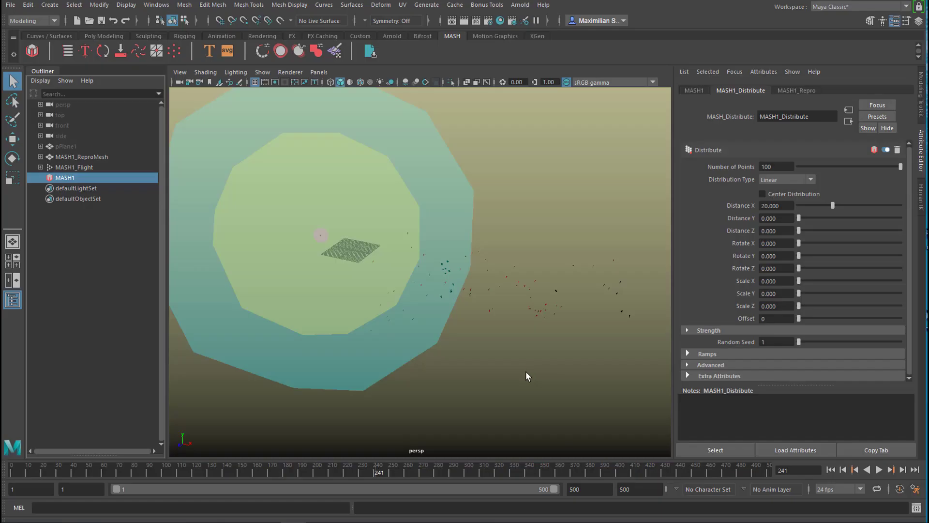
Set MASH1_Flight to Alignment Strength 900, Alignment Zone 0.390, Field of Vision 216.4, Separation Zone 0.428.
{"action": "left_click_drag", "start_coordinate": [527, 375], "coordinate": [528, 328], "text": "alt"}
{"action": "left_click", "coordinate": [88, 167]}
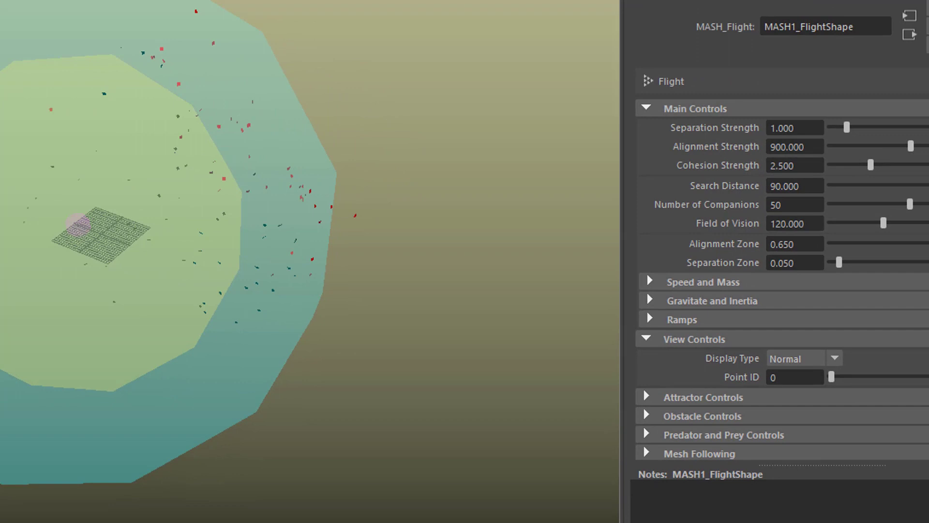
{"action": "left_click_drag", "start_coordinate": [879, 239], "coordinate": [839, 265]}
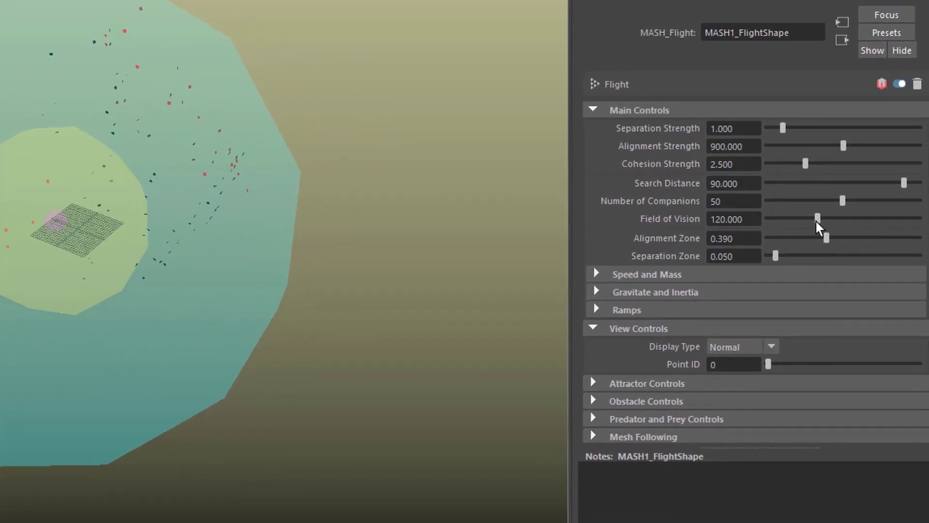
{"action": "left_click_drag", "start_coordinate": [816, 219], "coordinate": [858, 221]}
{"action": "left_click_drag", "start_coordinate": [777, 254], "coordinate": [821, 261]}
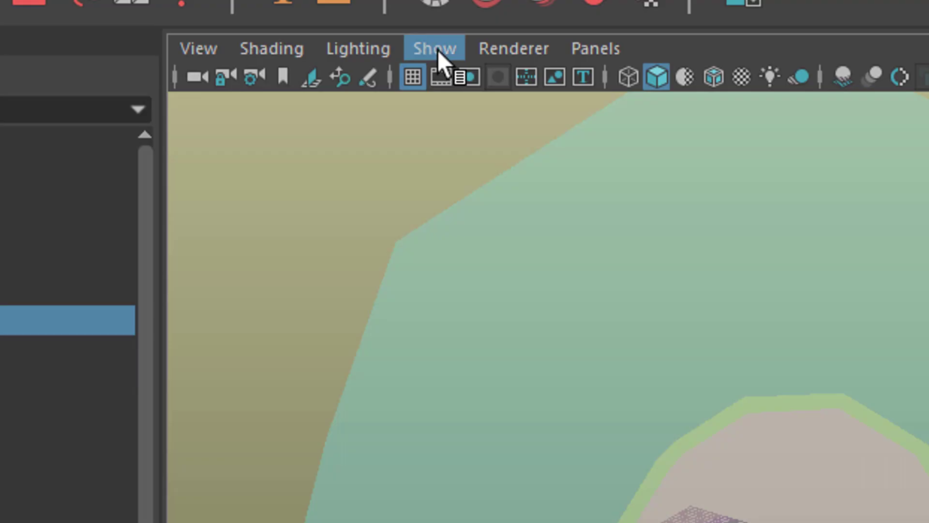
Show only polygons in the viewport, orbit the camera, and play the flock animation.
{"action": "left_click", "coordinate": [436, 49]}
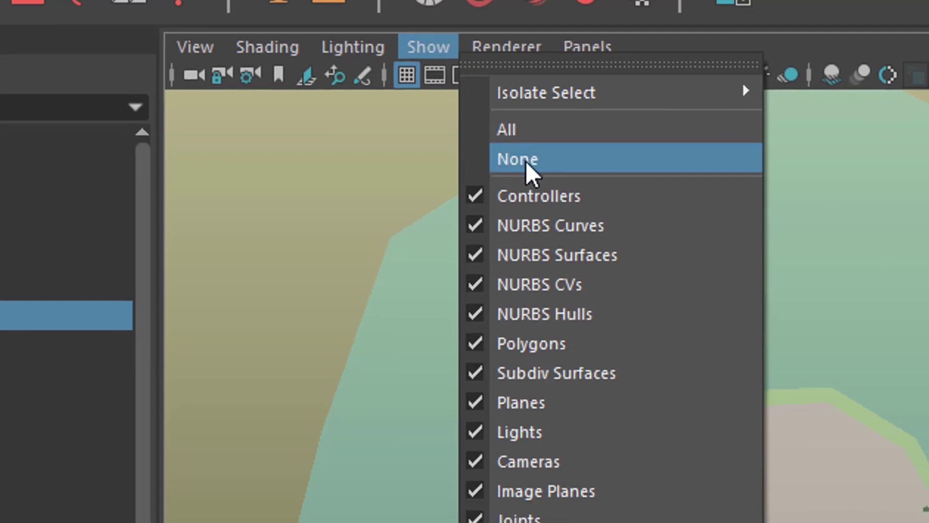
{"action": "left_click", "coordinate": [527, 162]}
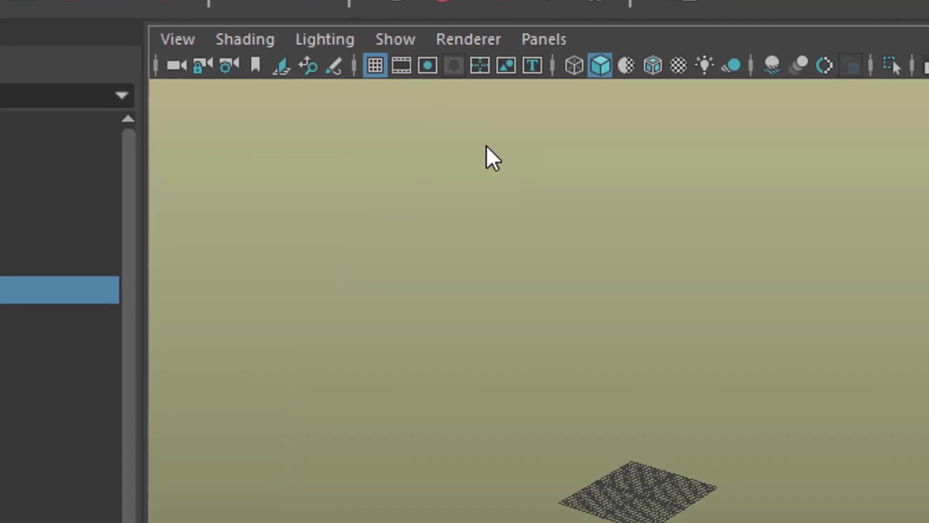
{"action": "left_click", "coordinate": [429, 47]}
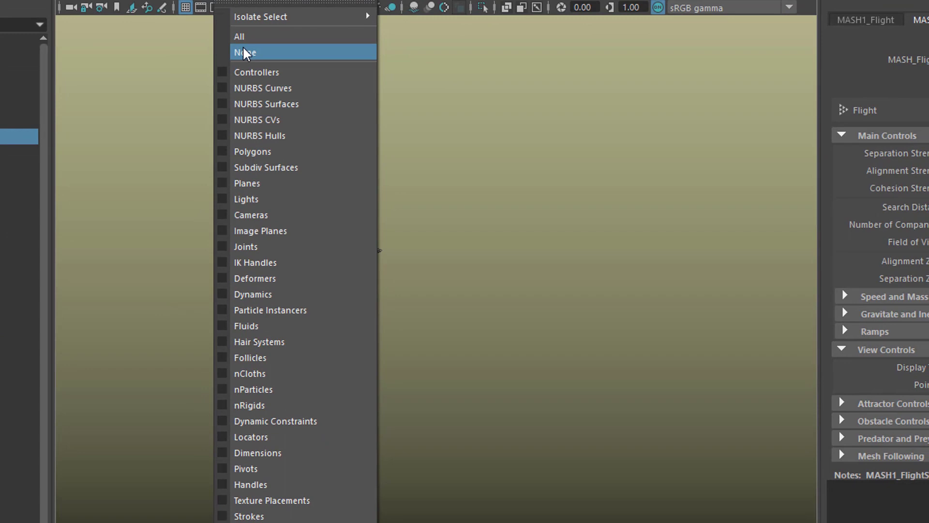
{"action": "left_click", "coordinate": [300, 166]}
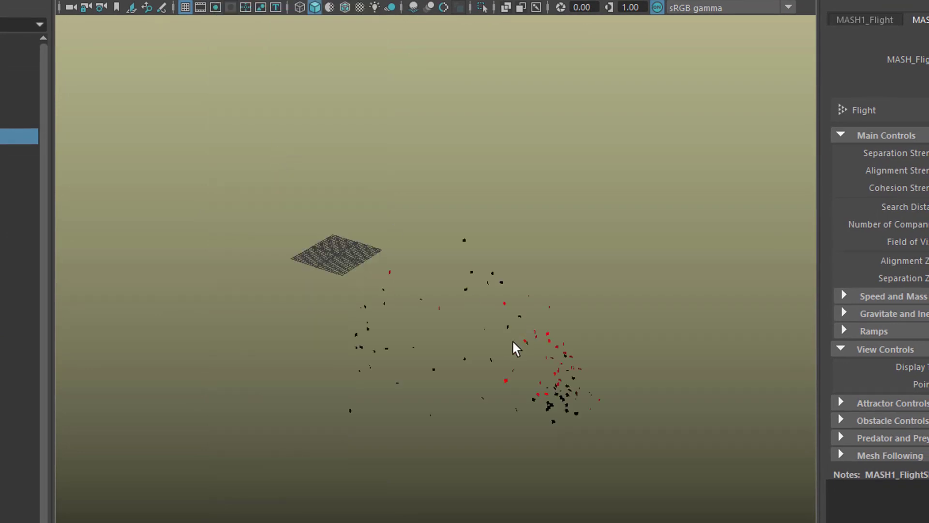
{"action": "mouse_move", "coordinate": [514, 349]}
{"action": "left_mouse_down", "text": "alt"}
{"action": "mouse_move", "coordinate": [560, 347]}
{"action": "mouse_move", "coordinate": [529, 315]}
{"action": "mouse_move", "coordinate": [528, 341]}
{"action": "left_mouse_up", "text": "alt"}
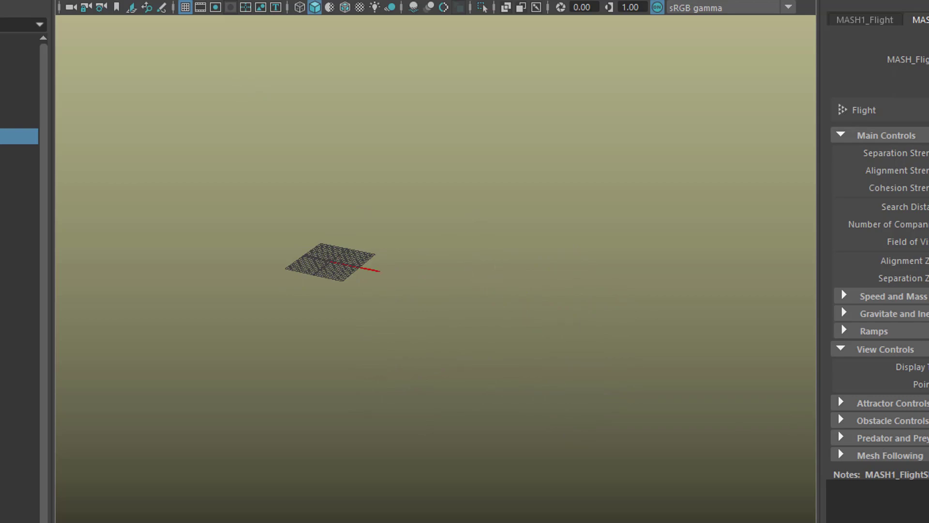
{"action": "left_click", "coordinate": [879, 469]}
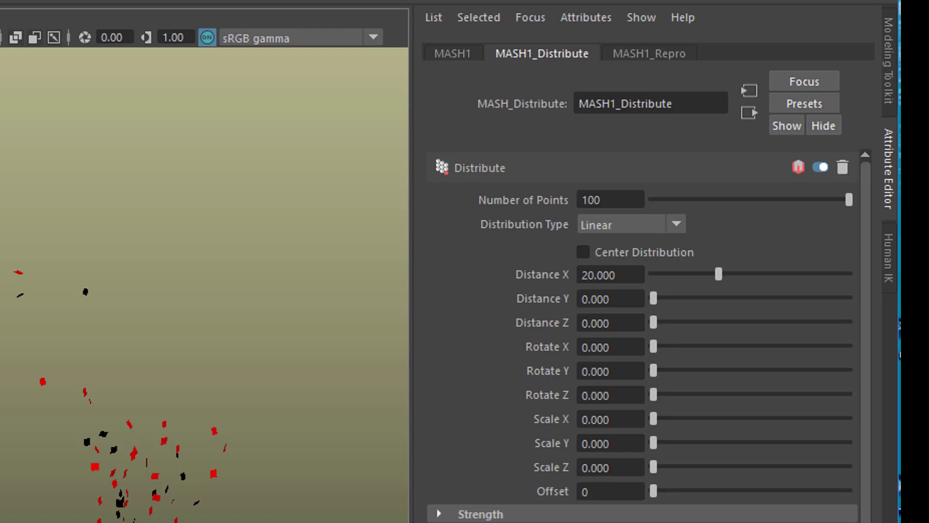
Add a Signal node to the MASH1 network.
{"action": "left_click", "coordinate": [450, 54]}
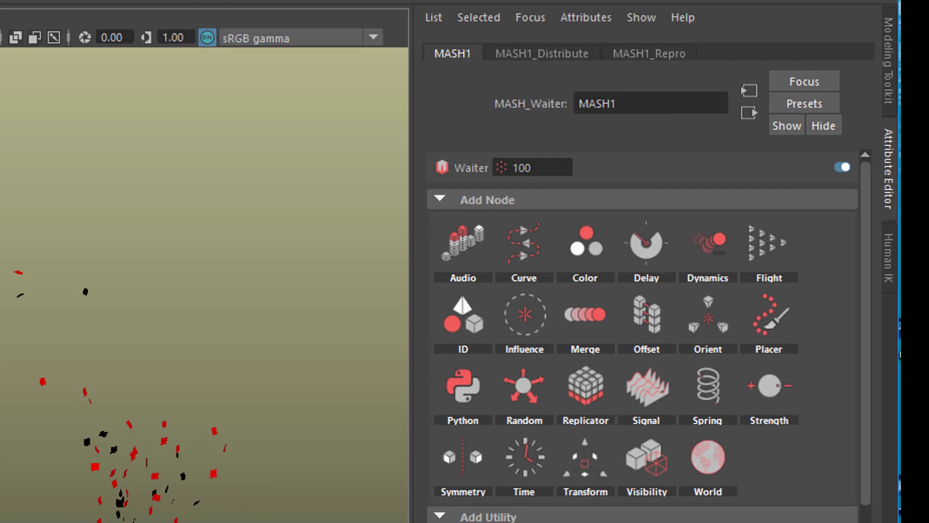
{"action": "left_click", "coordinate": [657, 390]}
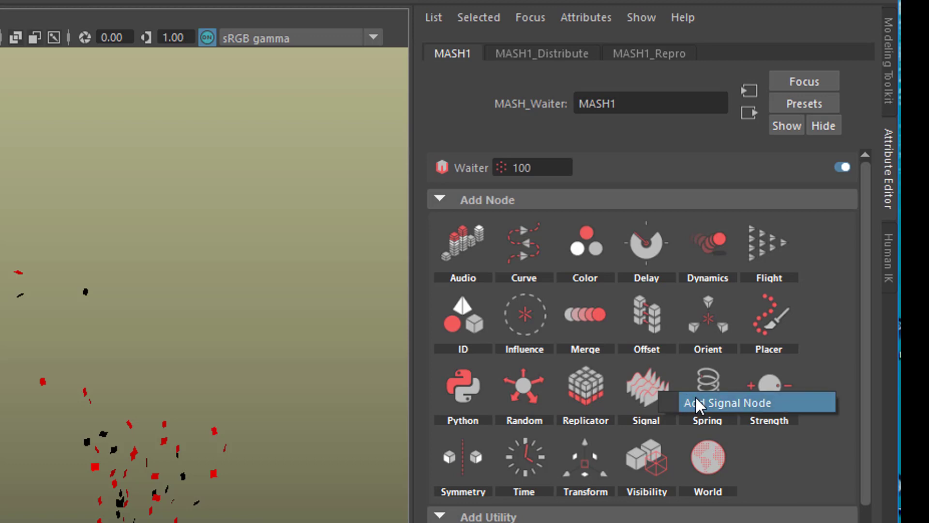
{"action": "left_click", "coordinate": [714, 405]}
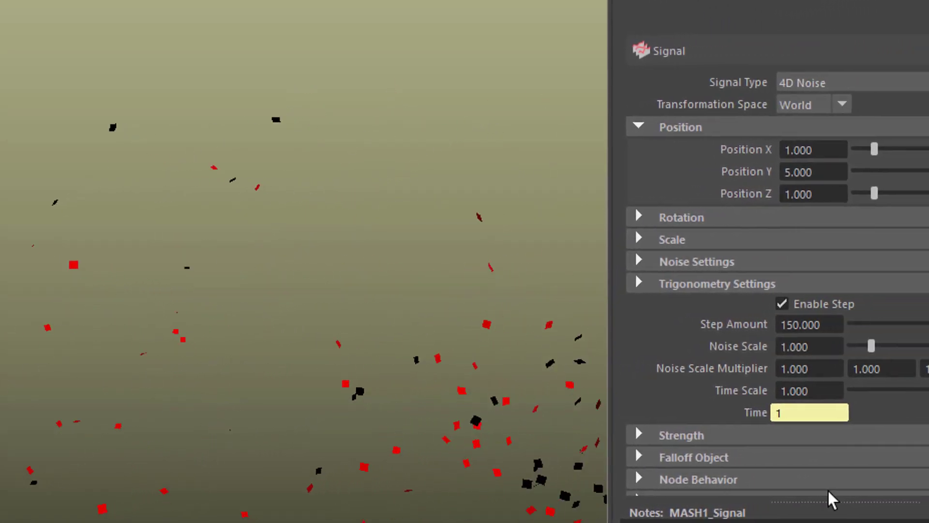
Set the Signal node's Strength to 10, then lower it to 2.
{"action": "left_click", "coordinate": [606, 437]}
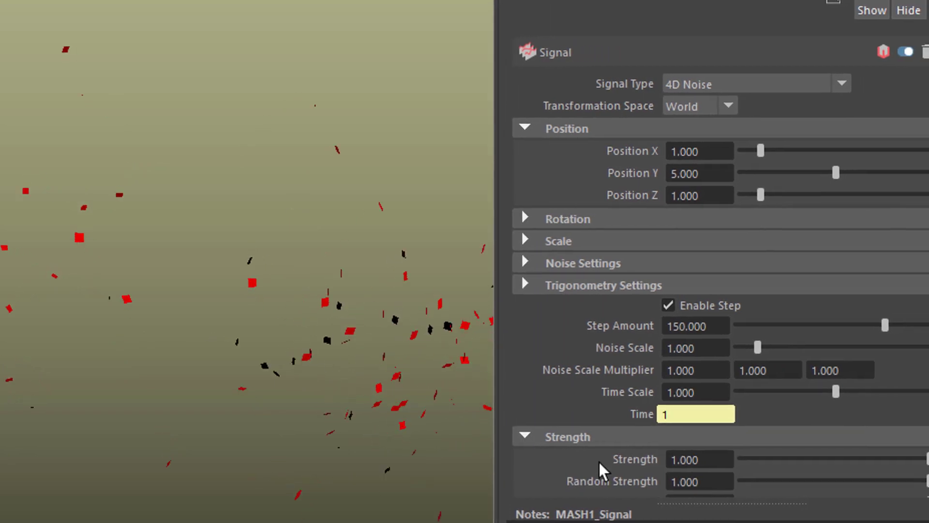
{"action": "left_click_drag", "start_coordinate": [690, 463], "coordinate": [649, 464]}
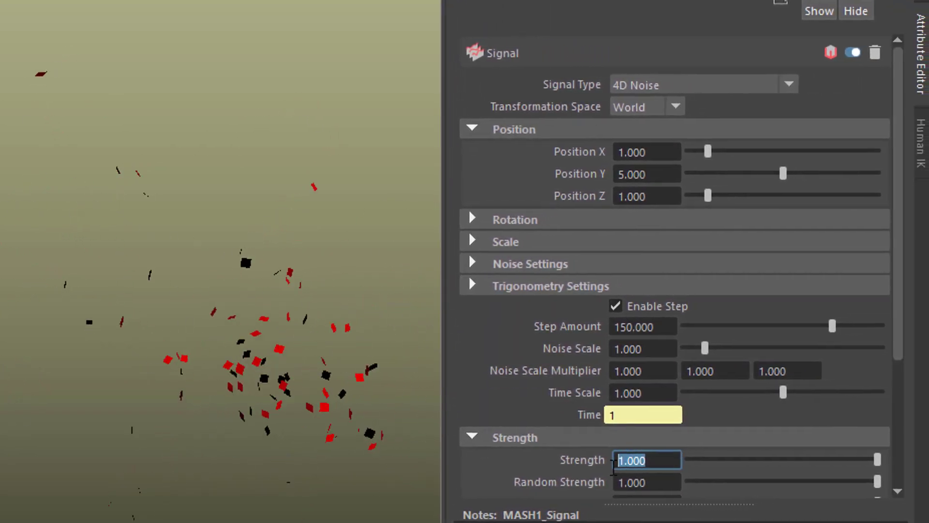
{"action": "type", "text": "10"}
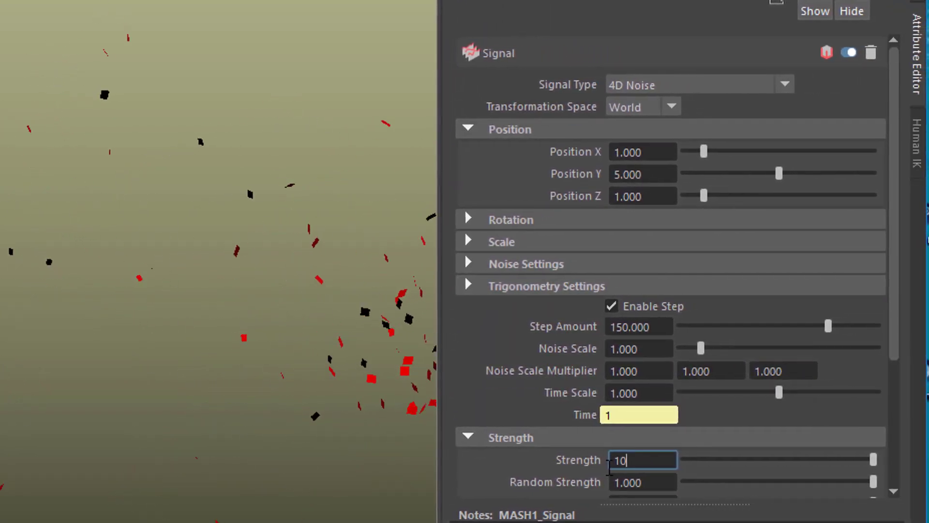
{"action": "key", "text": "Return"}
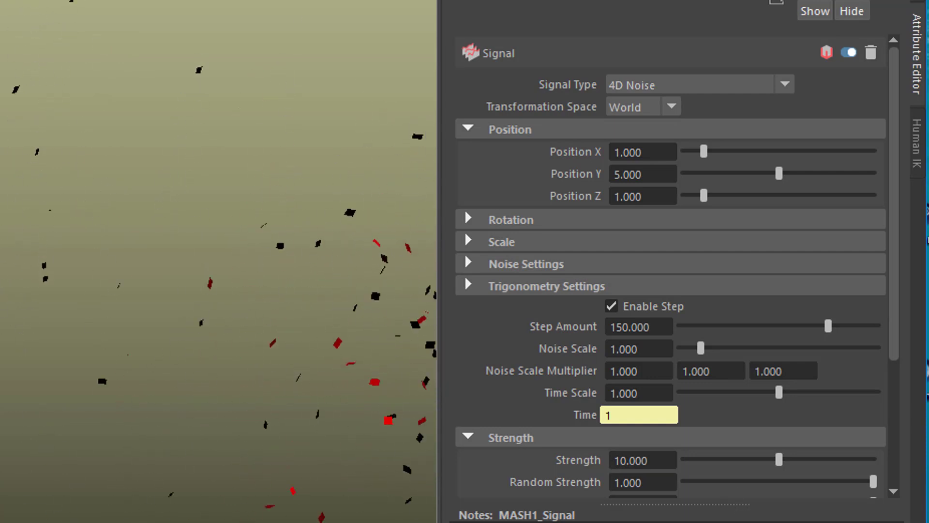
{"action": "double_click", "coordinate": [666, 463]}
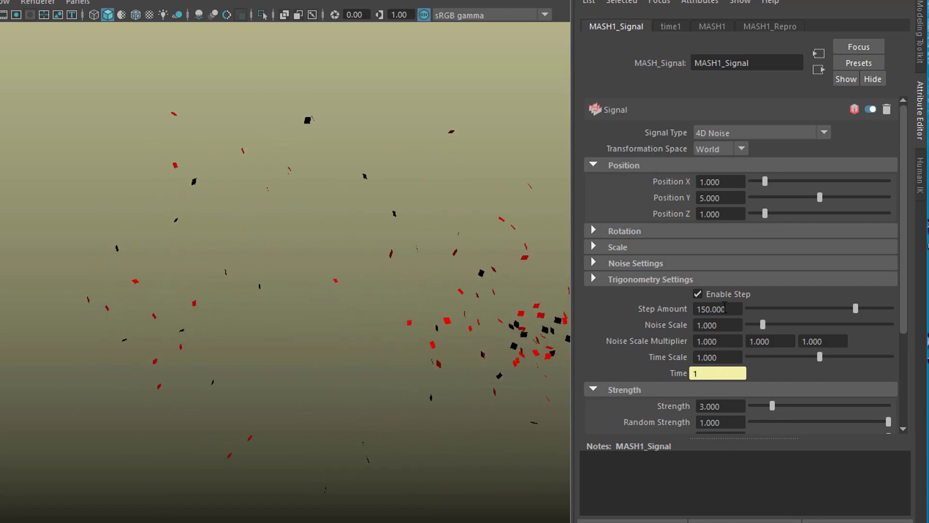
{"action": "double_click", "coordinate": [726, 407]}
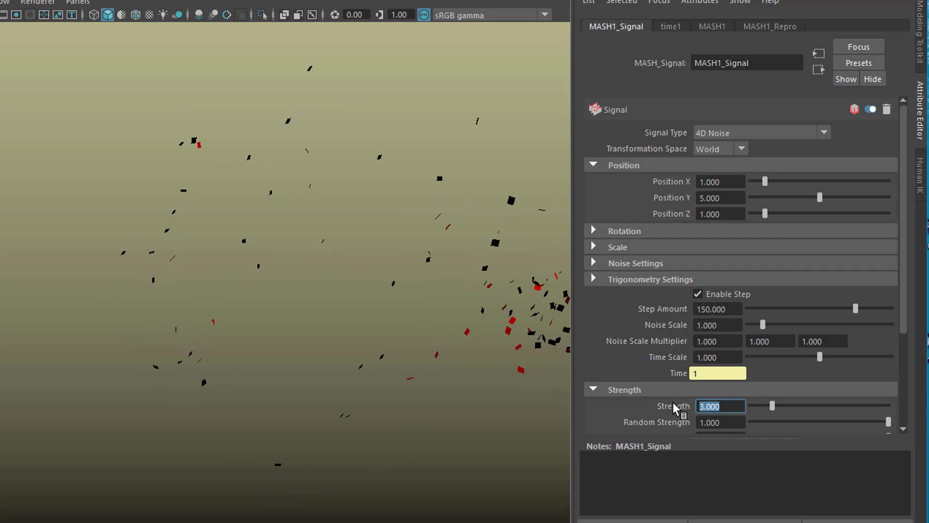
{"action": "type", "text": "2"}
{"action": "key", "text": "Return"}
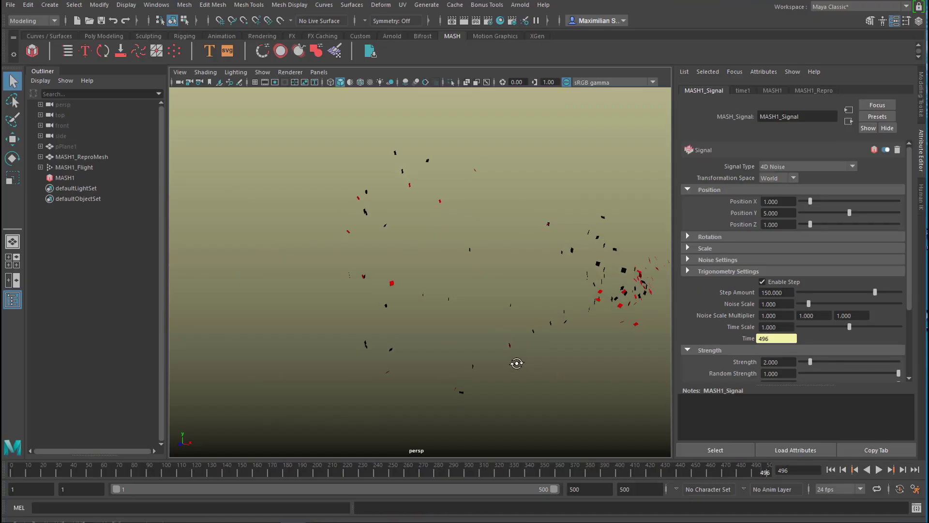
Add a Trails node to MASH1, play the animation, and set Trail Scale to 4.
{"action": "left_click_drag", "start_coordinate": [560, 374], "coordinate": [510, 368], "text": "alt"}
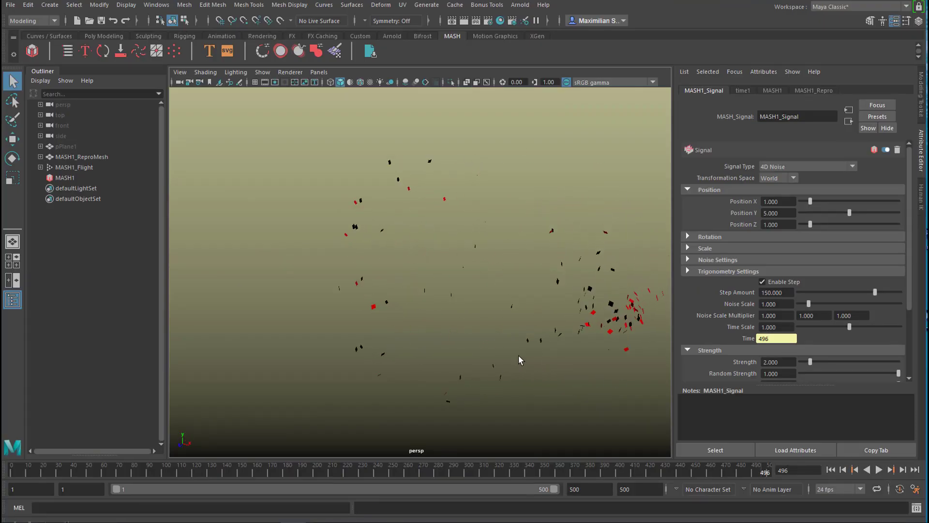
{"action": "left_click", "coordinate": [61, 178]}
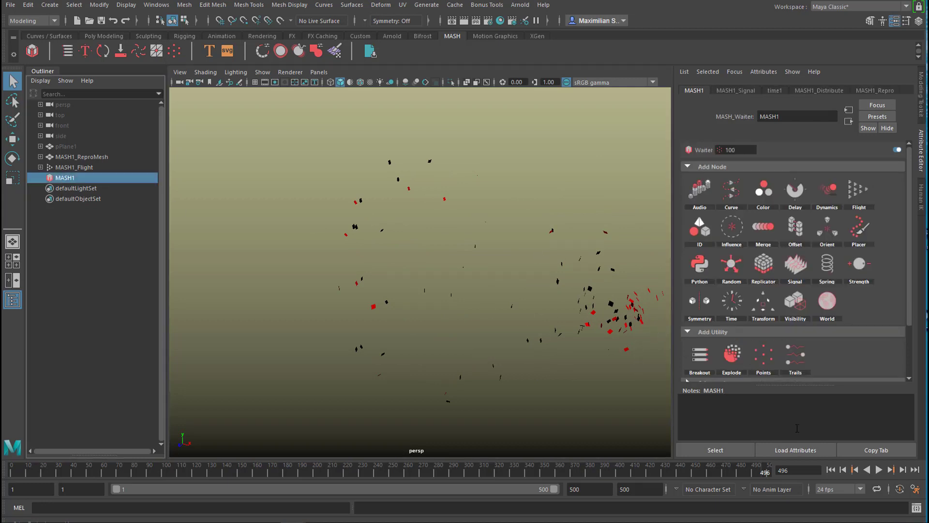
{"action": "left_click", "coordinate": [802, 360]}
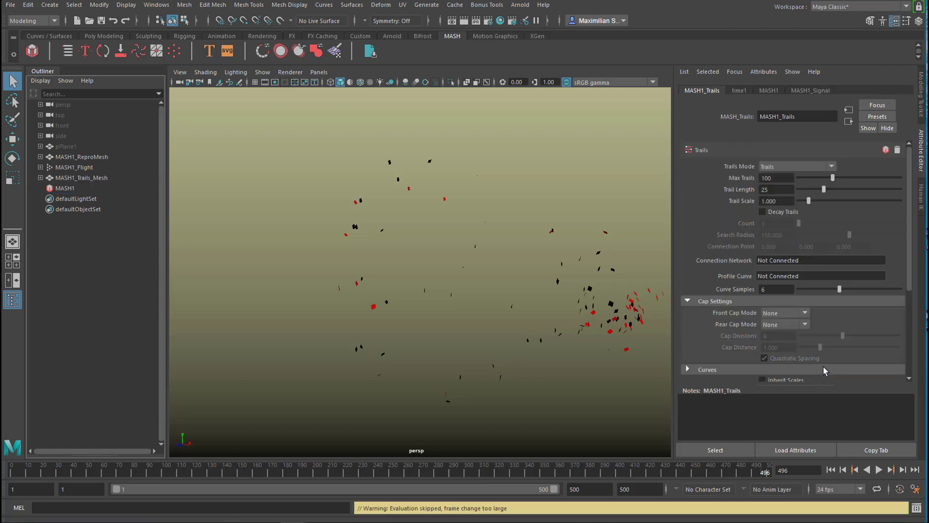
{"action": "left_click", "coordinate": [879, 471]}
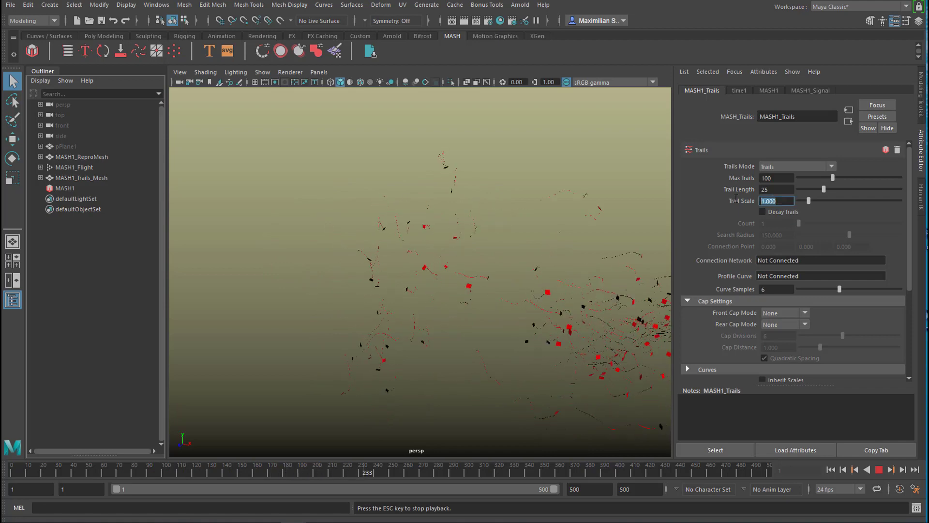
{"action": "key", "text": "Return"}
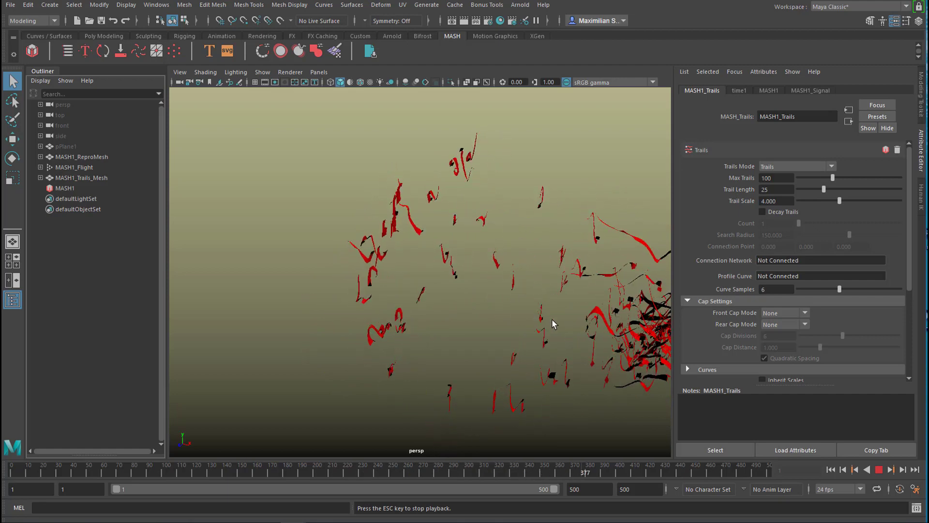
{"action": "mouse_move", "coordinate": [551, 318]}
{"action": "left_mouse_down", "text": "alt"}
{"action": "mouse_move", "coordinate": [398, 299]}
{"action": "mouse_move", "coordinate": [415, 292]}
{"action": "mouse_move", "coordinate": [530, 325]}
{"action": "mouse_move", "coordinate": [569, 325]}
{"action": "left_mouse_up", "text": "alt"}
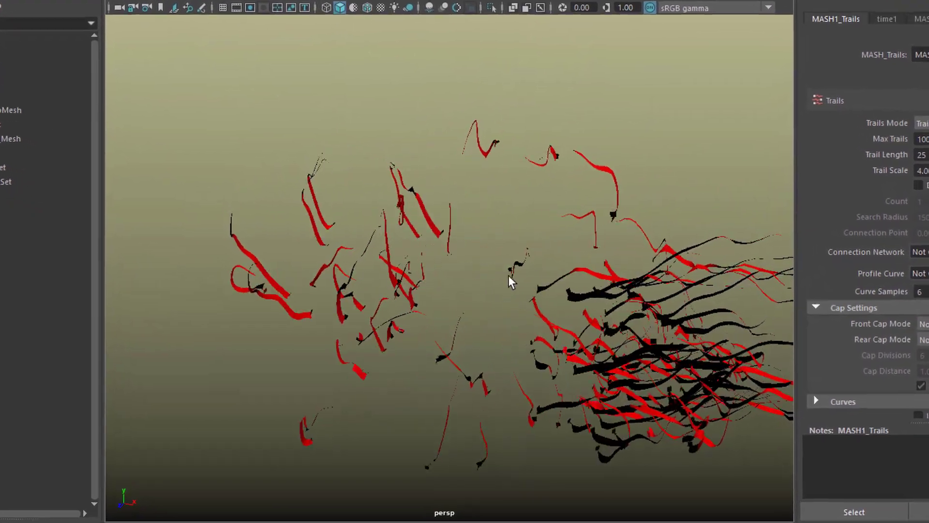